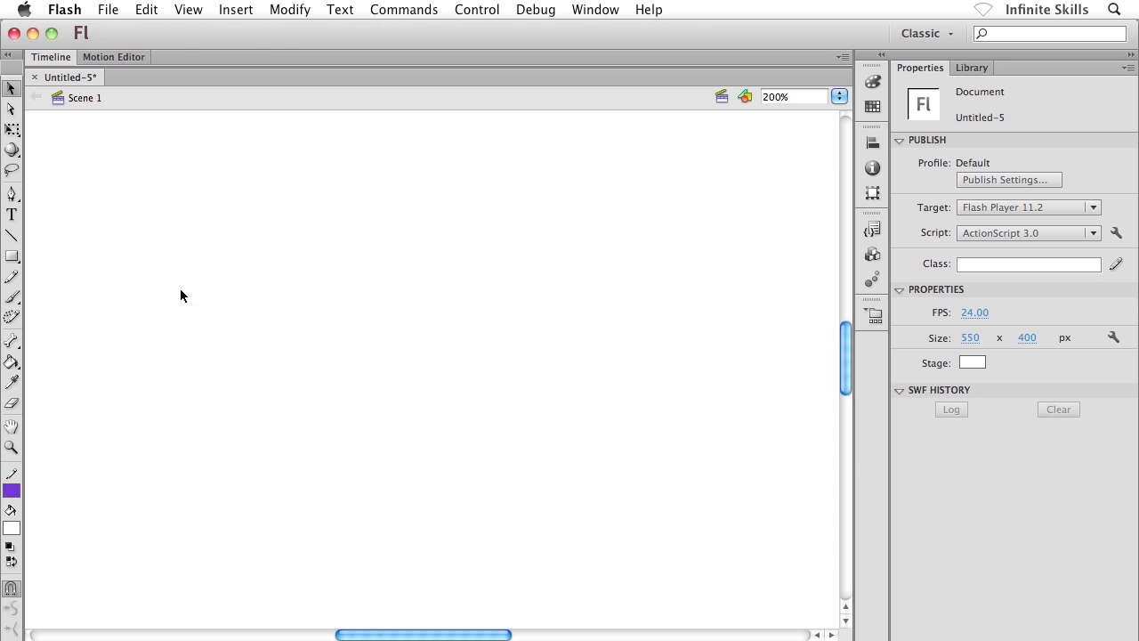
Step: Select the Brush tool (B) in the Tools panel
{"action": "left_click", "coordinate": [12, 297]}
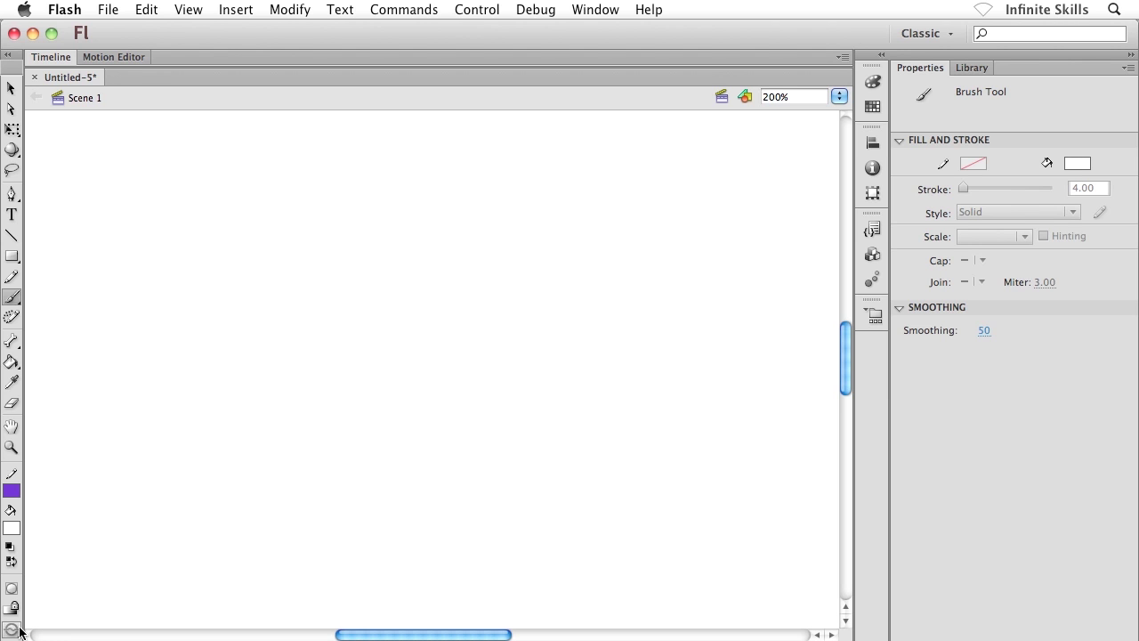
Step: Collapse the Tools panel into a single icon strip
{"action": "left_click", "coordinate": [7, 56]}
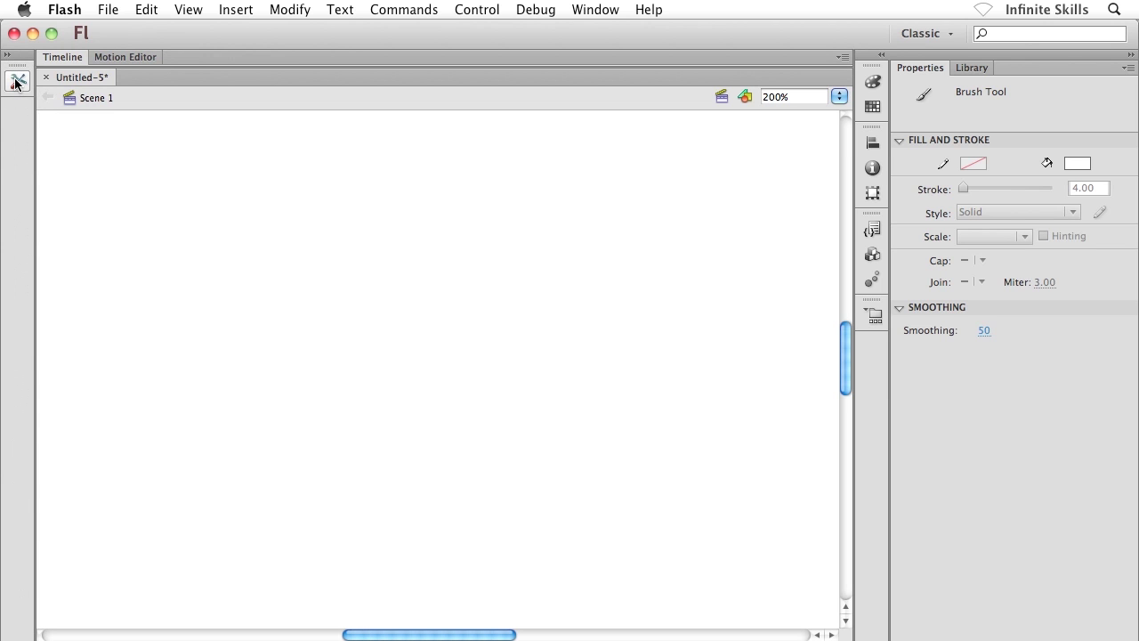
Step: Reopen the tools panel and set the brush to the fifth, larger brush size
{"action": "left_click", "coordinate": [16, 82]}
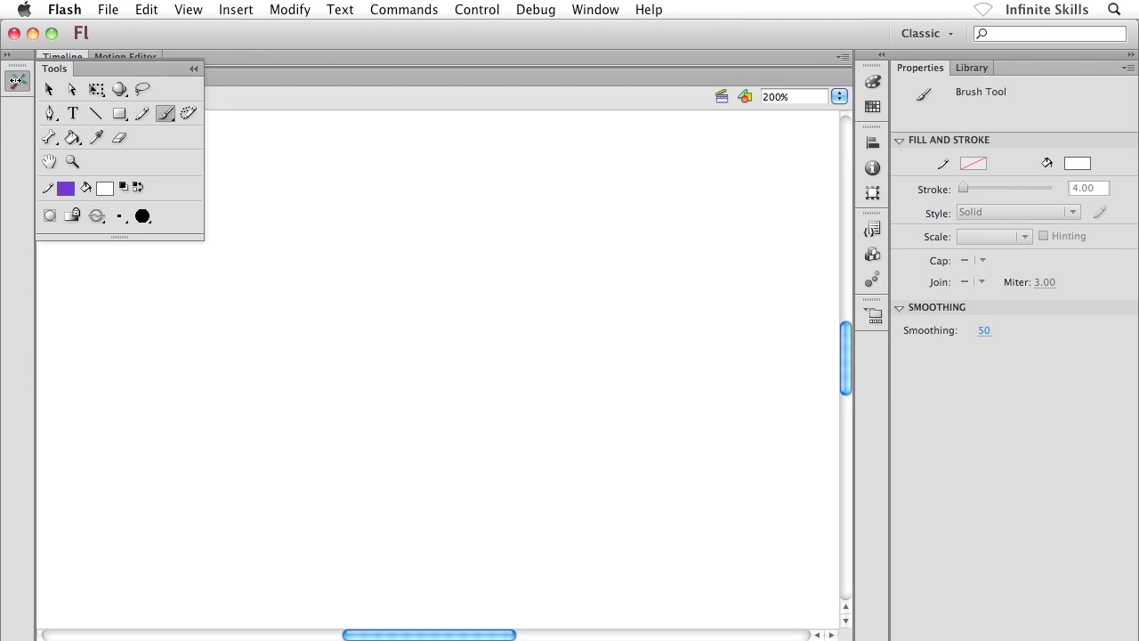
{"action": "left_click", "coordinate": [121, 221]}
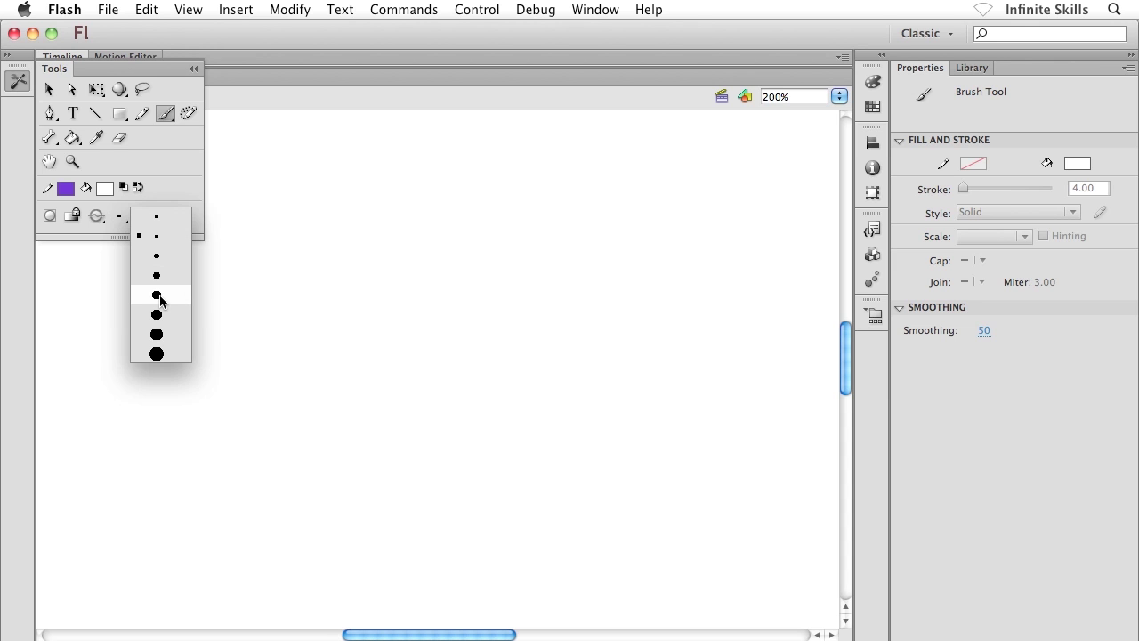
{"action": "left_click", "coordinate": [166, 294]}
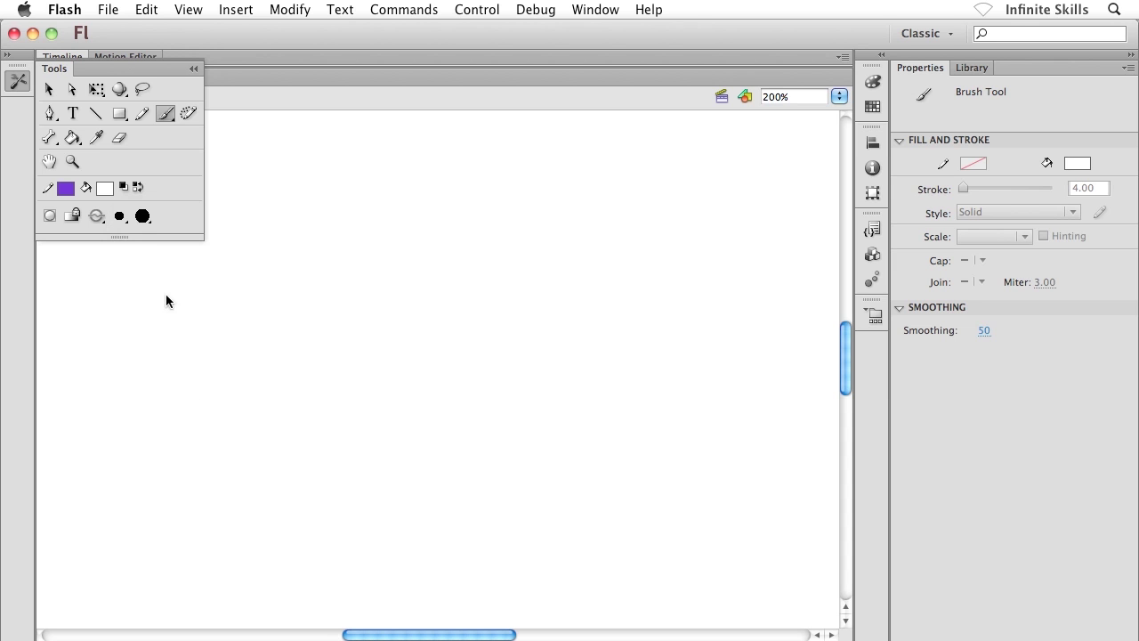
{"action": "left_click", "coordinate": [146, 218]}
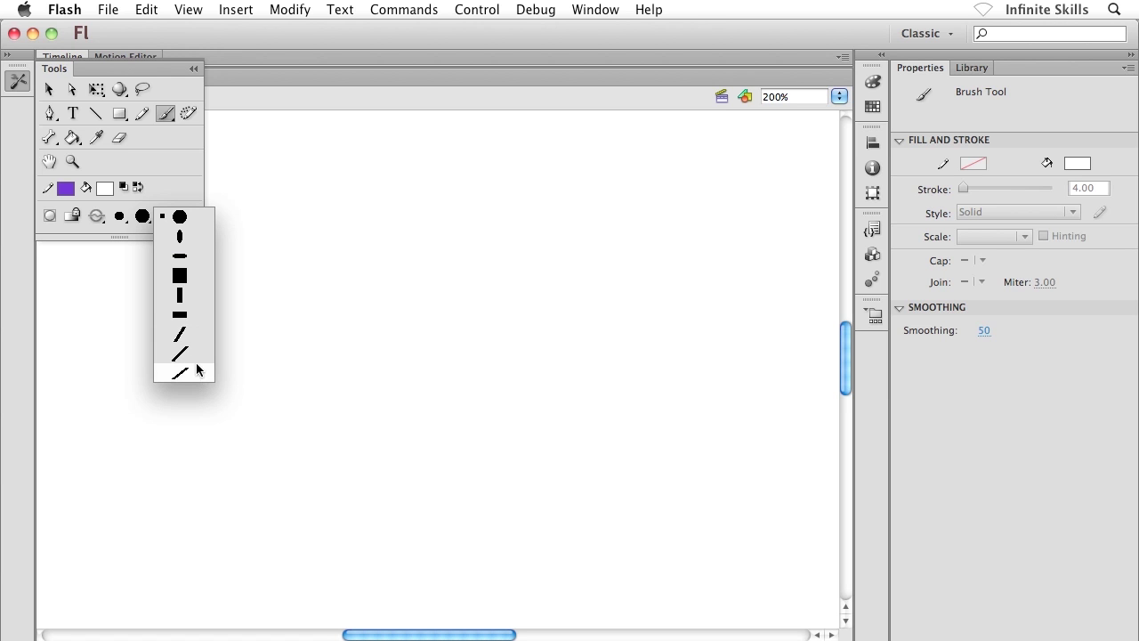
Step: Choose the large round brush shape and set the fill colour to red #CC3300
{"action": "left_click", "coordinate": [200, 218]}
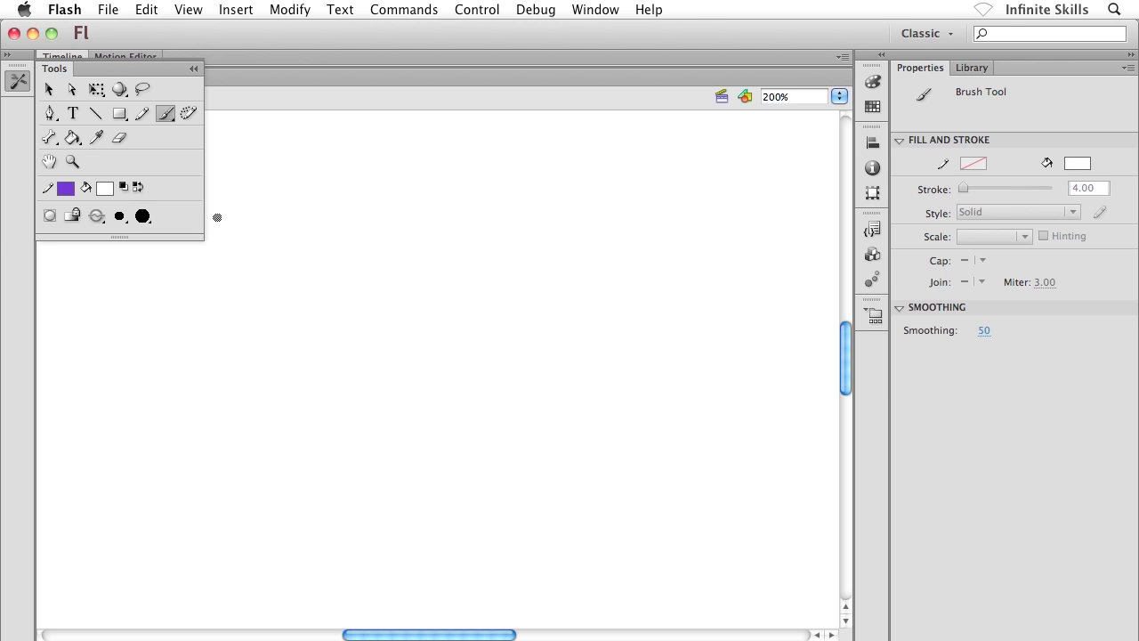
{"action": "left_click", "coordinate": [104, 189]}
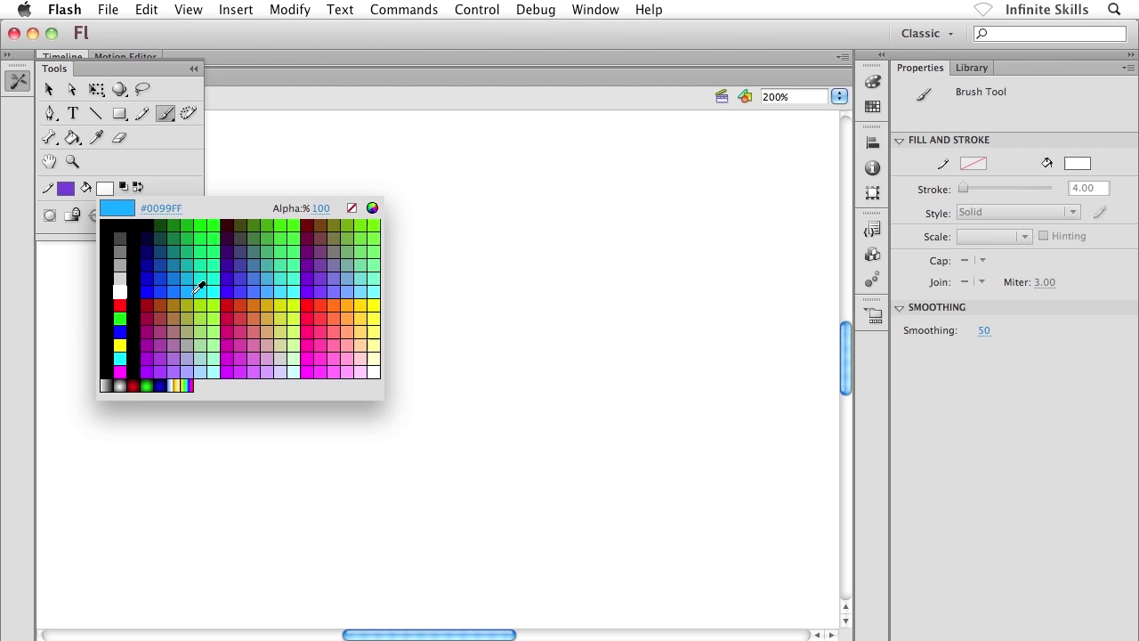
{"action": "left_click", "coordinate": [244, 303]}
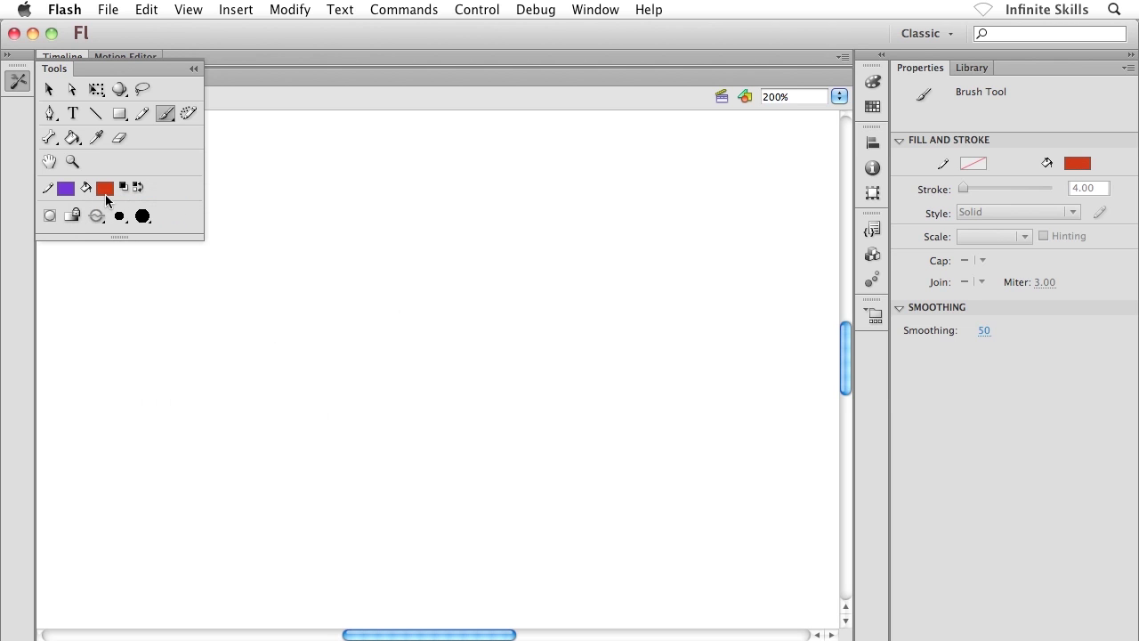
Step: Paint red strokes: a wave ending in a spiral, a second wave, a scribble, a block and a zigzag
{"action": "mouse_move", "coordinate": [147, 352]}
{"action": "left_mouse_down"}
{"action": "mouse_move", "coordinate": [204, 284]}
{"action": "mouse_move", "coordinate": [273, 297]}
{"action": "mouse_move", "coordinate": [352, 343]}
{"action": "mouse_move", "coordinate": [365, 254]}
{"action": "mouse_move", "coordinate": [383, 299]}
{"action": "left_mouse_up"}
{"action": "mouse_move", "coordinate": [469, 199]}
{"action": "left_mouse_down"}
{"action": "mouse_move", "coordinate": [526, 220]}
{"action": "mouse_move", "coordinate": [626, 214]}
{"action": "mouse_move", "coordinate": [668, 273]}
{"action": "mouse_move", "coordinate": [725, 267]}
{"action": "left_mouse_up"}
{"action": "mouse_move", "coordinate": [218, 170]}
{"action": "left_mouse_down"}
{"action": "mouse_move", "coordinate": [219, 229]}
{"action": "mouse_move", "coordinate": [228, 190]}
{"action": "mouse_move", "coordinate": [243, 213]}
{"action": "mouse_move", "coordinate": [240, 174]}
{"action": "mouse_move", "coordinate": [261, 172]}
{"action": "mouse_move", "coordinate": [289, 185]}
{"action": "left_mouse_up"}
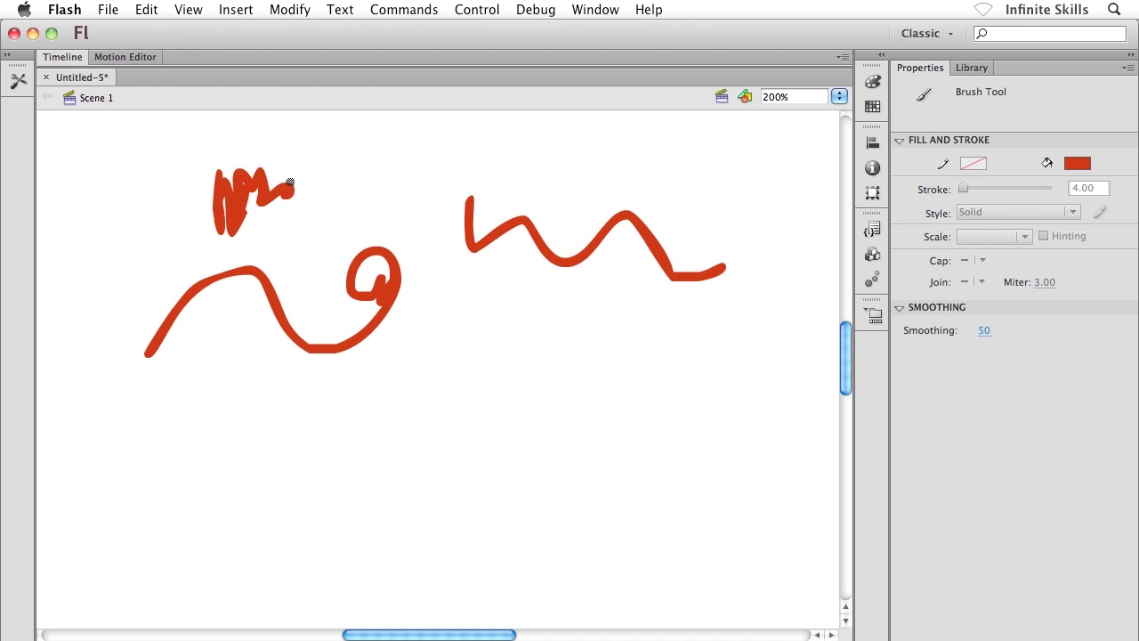
{"action": "mouse_move", "coordinate": [151, 237]}
{"action": "left_mouse_down"}
{"action": "mouse_move", "coordinate": [147, 157]}
{"action": "mouse_move", "coordinate": [95, 160]}
{"action": "mouse_move", "coordinate": [88, 243]}
{"action": "mouse_move", "coordinate": [152, 238]}
{"action": "mouse_move", "coordinate": [152, 184]}
{"action": "mouse_move", "coordinate": [139, 181]}
{"action": "mouse_move", "coordinate": [134, 239]}
{"action": "mouse_move", "coordinate": [122, 202]}
{"action": "mouse_move", "coordinate": [97, 220]}
{"action": "mouse_move", "coordinate": [93, 172]}
{"action": "mouse_move", "coordinate": [101, 232]}
{"action": "mouse_move", "coordinate": [119, 178]}
{"action": "mouse_move", "coordinate": [118, 214]}
{"action": "mouse_move", "coordinate": [145, 233]}
{"action": "left_mouse_up"}
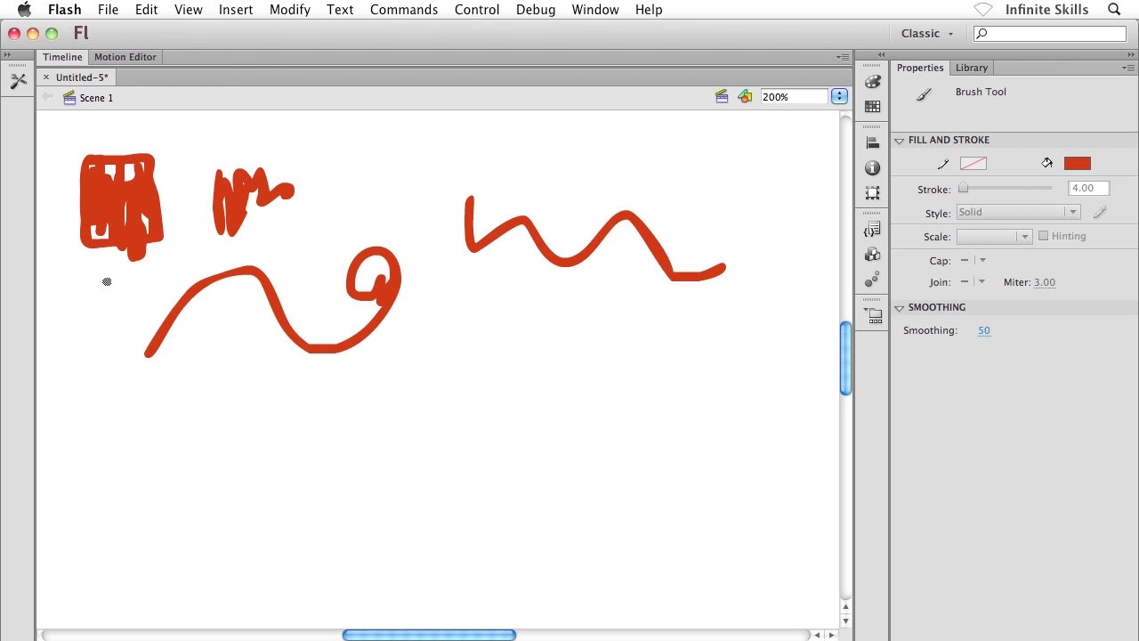
{"action": "mouse_move", "coordinate": [107, 282]}
{"action": "left_mouse_down"}
{"action": "mouse_move", "coordinate": [142, 287]}
{"action": "mouse_move", "coordinate": [111, 335]}
{"action": "left_mouse_up"}
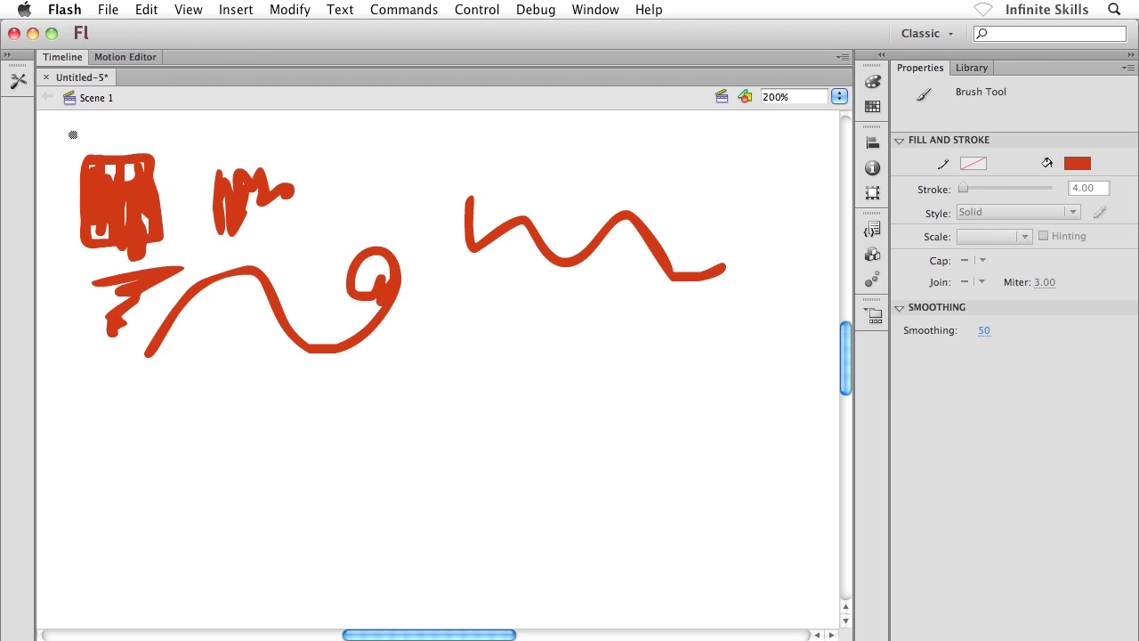
Step: Set the brush to the sixth size with a slanted diagonal shape
{"action": "left_click", "coordinate": [18, 87]}
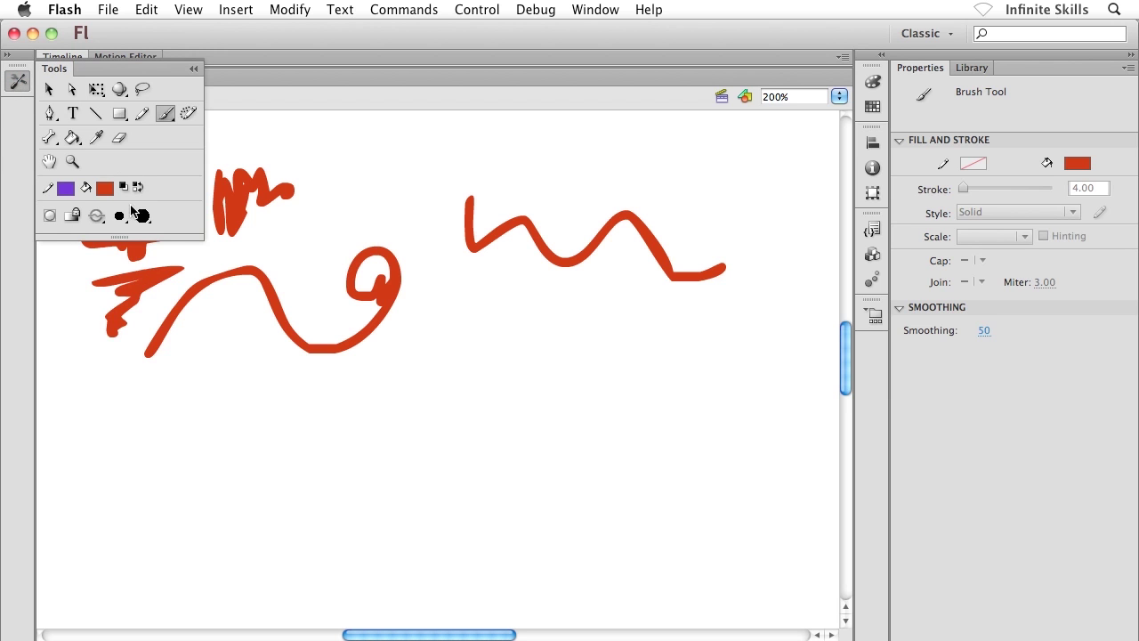
{"action": "left_click", "coordinate": [123, 216]}
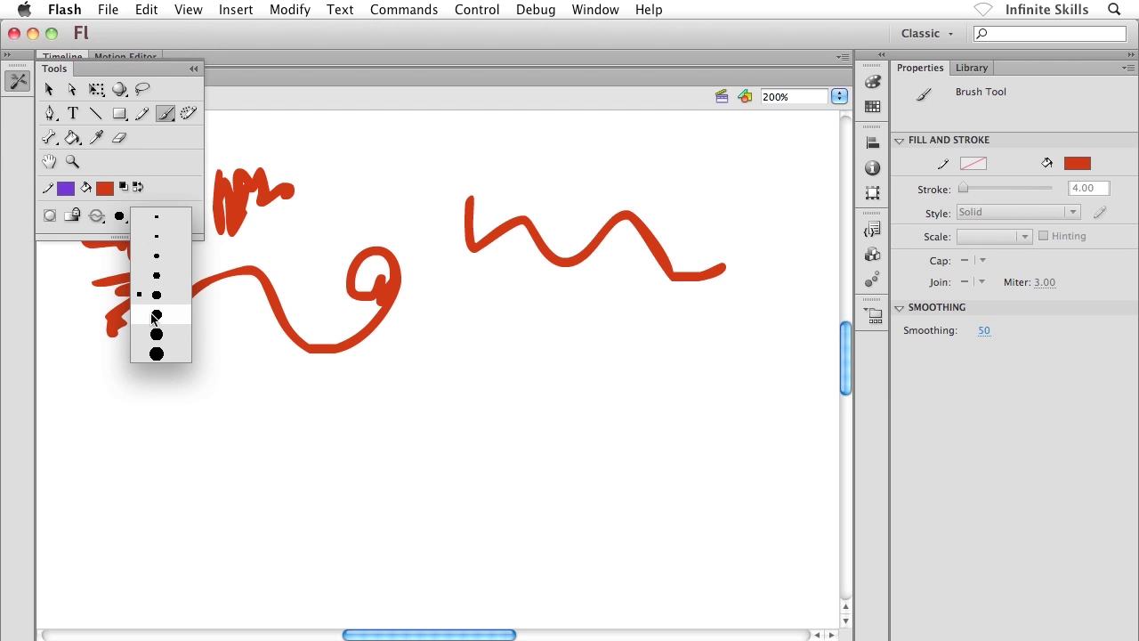
{"action": "left_click", "coordinate": [153, 317]}
{"action": "left_click", "coordinate": [142, 216]}
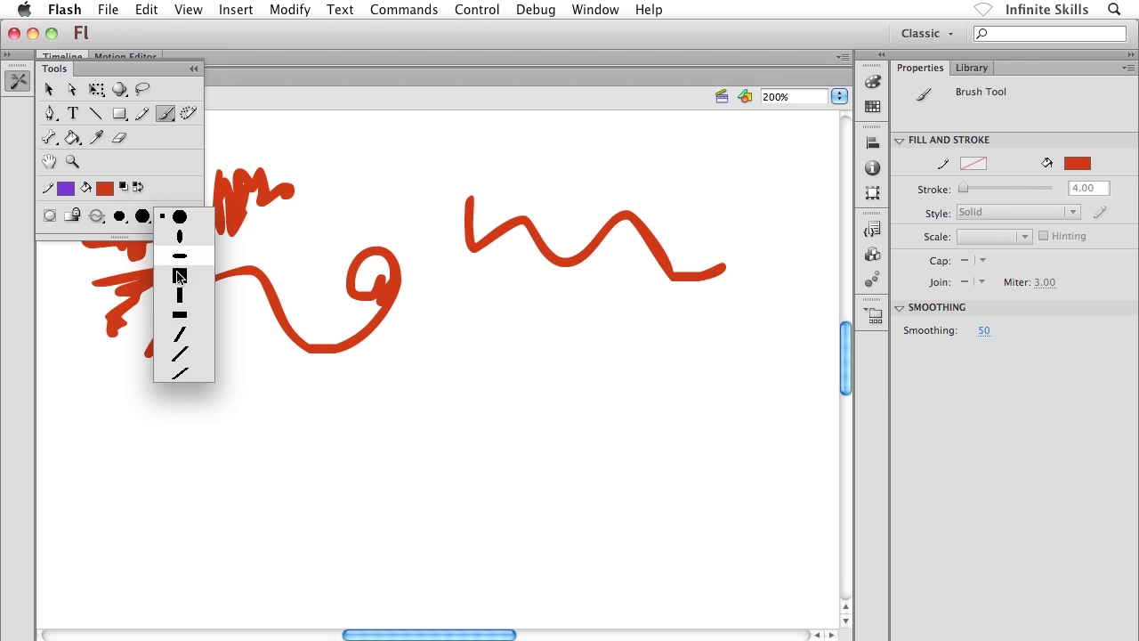
{"action": "left_click", "coordinate": [181, 332]}
Step: Paint three calligraphic red strokes, then select everything on the stage
{"action": "mouse_move", "coordinate": [174, 458]}
{"action": "left_mouse_down"}
{"action": "mouse_move", "coordinate": [222, 425]}
{"action": "mouse_move", "coordinate": [299, 474]}
{"action": "mouse_move", "coordinate": [352, 457]}
{"action": "mouse_move", "coordinate": [372, 401]}
{"action": "mouse_move", "coordinate": [349, 428]}
{"action": "mouse_move", "coordinate": [387, 421]}
{"action": "mouse_move", "coordinate": [469, 369]}
{"action": "left_mouse_up"}
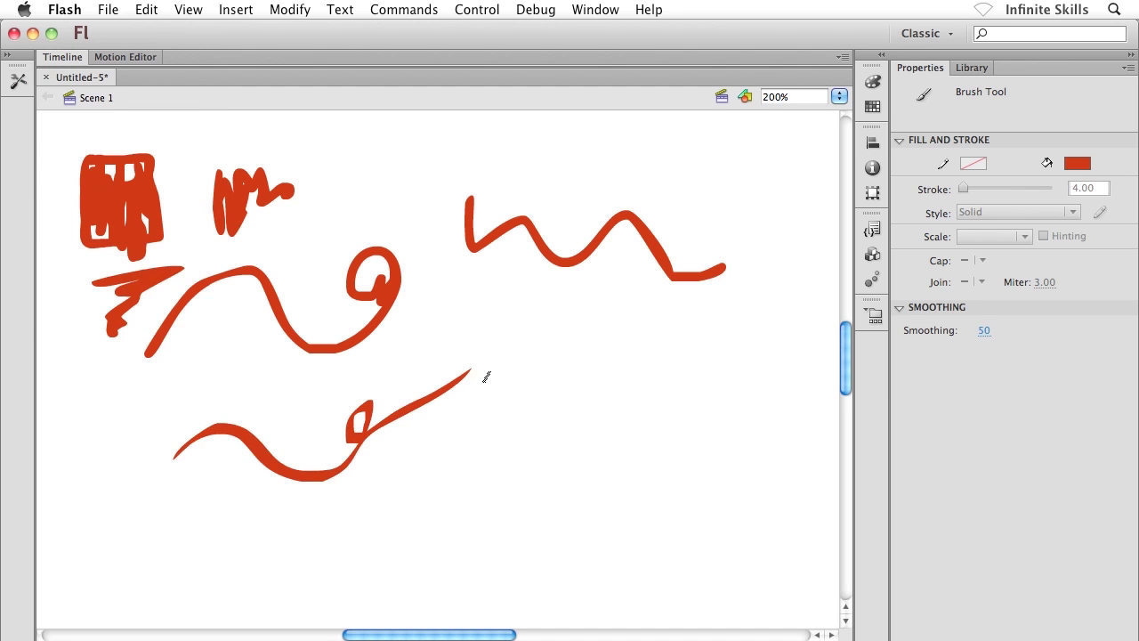
{"action": "mouse_move", "coordinate": [649, 346]}
{"action": "left_mouse_down"}
{"action": "mouse_move", "coordinate": [606, 361]}
{"action": "mouse_move", "coordinate": [519, 464]}
{"action": "mouse_move", "coordinate": [493, 440]}
{"action": "left_mouse_up"}
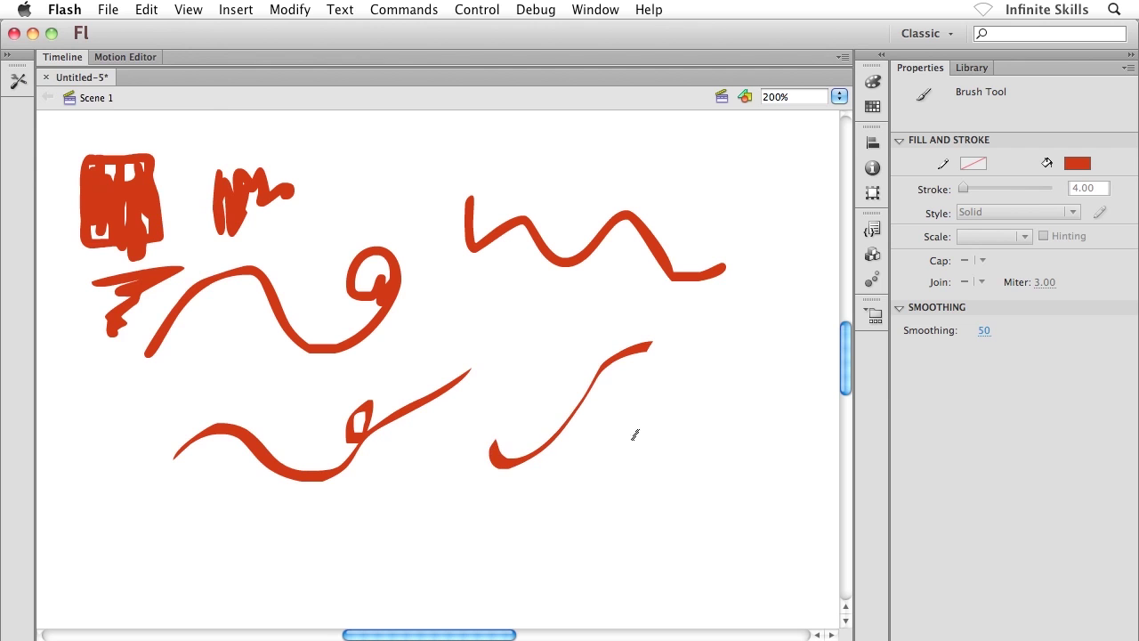
{"action": "mouse_move", "coordinate": [319, 591]}
{"action": "left_mouse_down"}
{"action": "mouse_move", "coordinate": [339, 546]}
{"action": "mouse_move", "coordinate": [510, 565]}
{"action": "mouse_move", "coordinate": [665, 534]}
{"action": "mouse_move", "coordinate": [672, 470]}
{"action": "mouse_move", "coordinate": [647, 492]}
{"action": "left_mouse_up"}
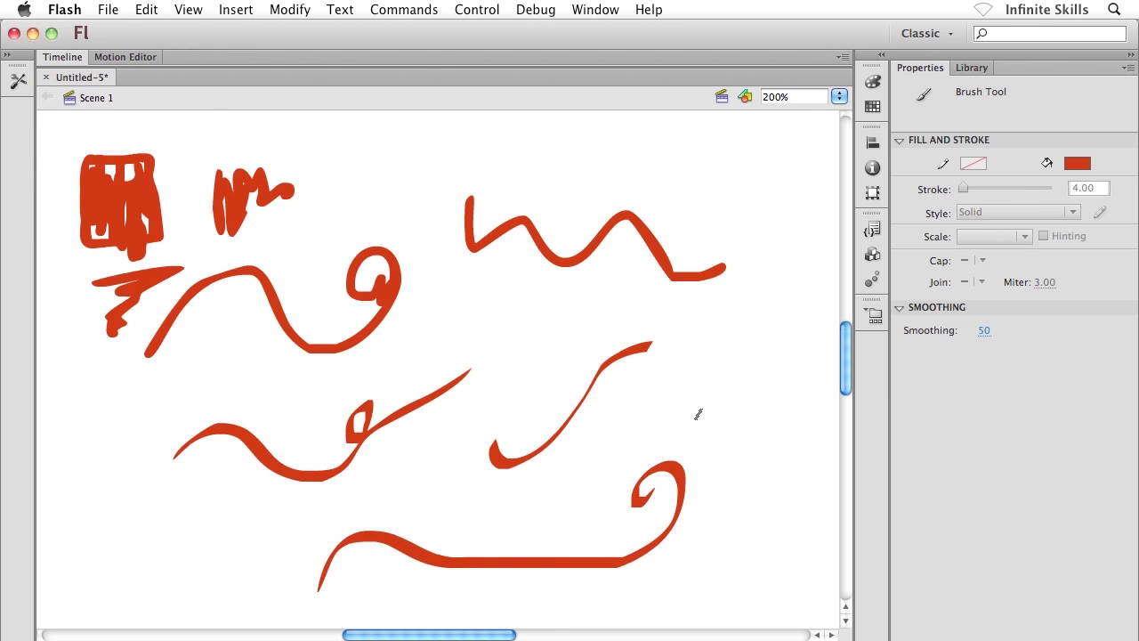
{"action": "key", "text": "super+a"}
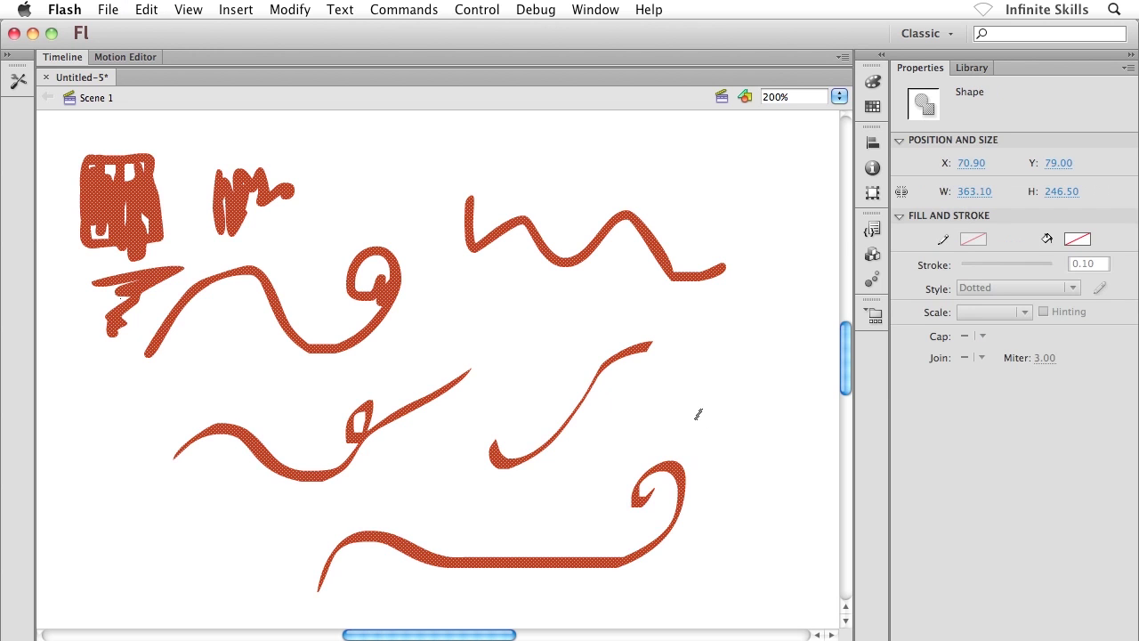
Step: Delete all strokes and paint a red zigzag with the large square brush shape
{"action": "key", "text": "Delete"}
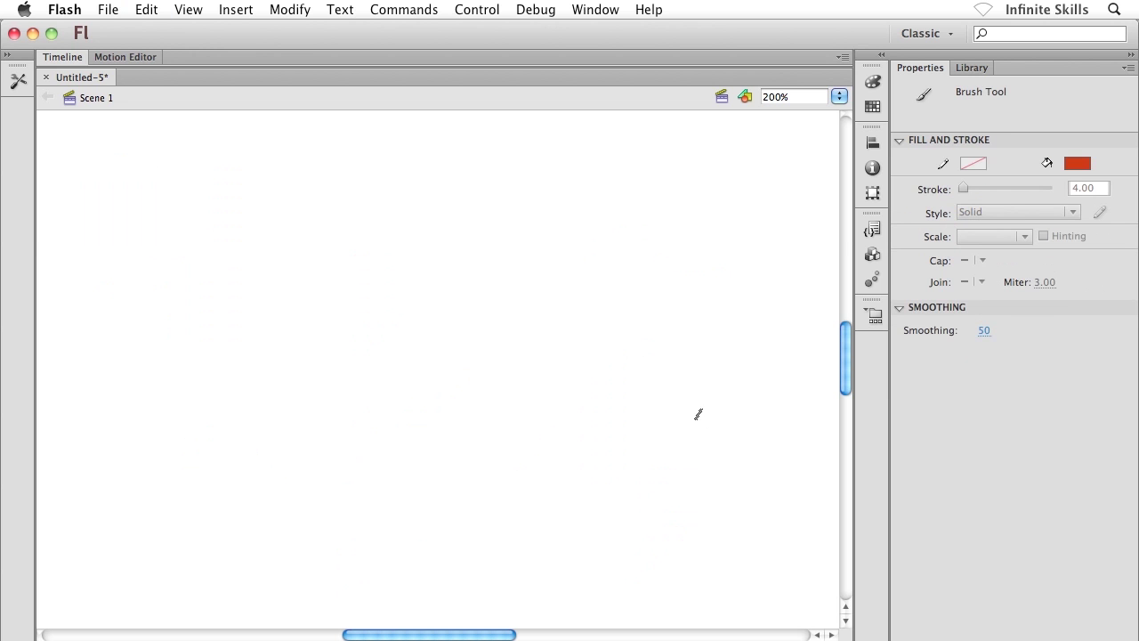
{"action": "left_click", "coordinate": [18, 80]}
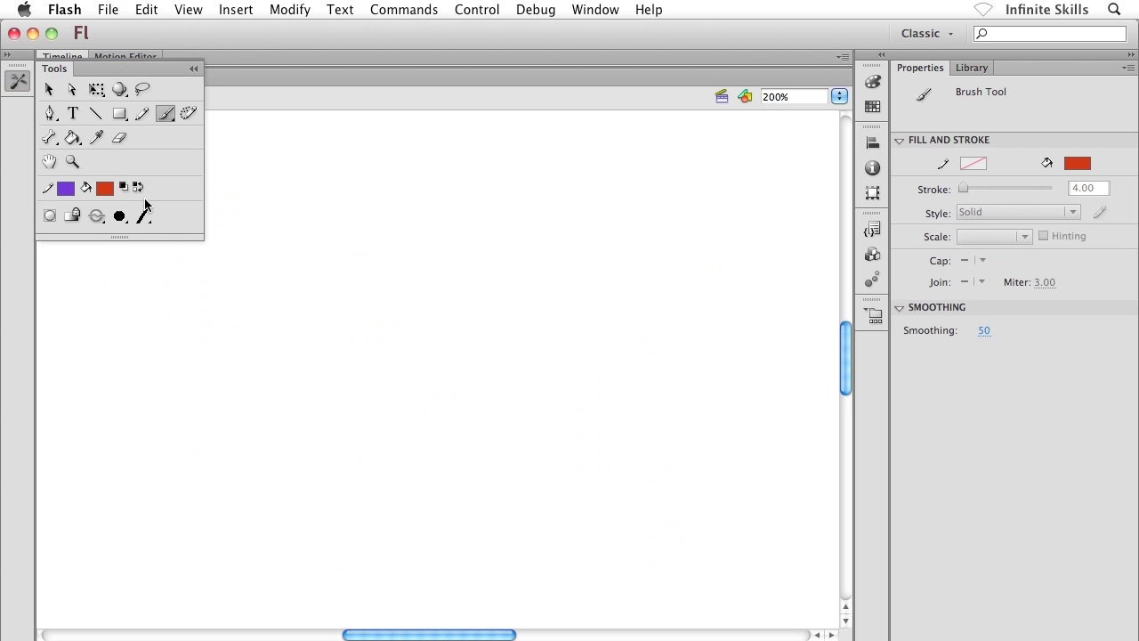
{"action": "left_click", "coordinate": [143, 215]}
{"action": "left_click", "coordinate": [182, 275]}
{"action": "mouse_move", "coordinate": [168, 337]}
{"action": "left_mouse_down"}
{"action": "mouse_move", "coordinate": [196, 310]}
{"action": "mouse_move", "coordinate": [214, 347]}
{"action": "mouse_move", "coordinate": [308, 279]}
{"action": "mouse_move", "coordinate": [358, 283]}
{"action": "left_mouse_up"}
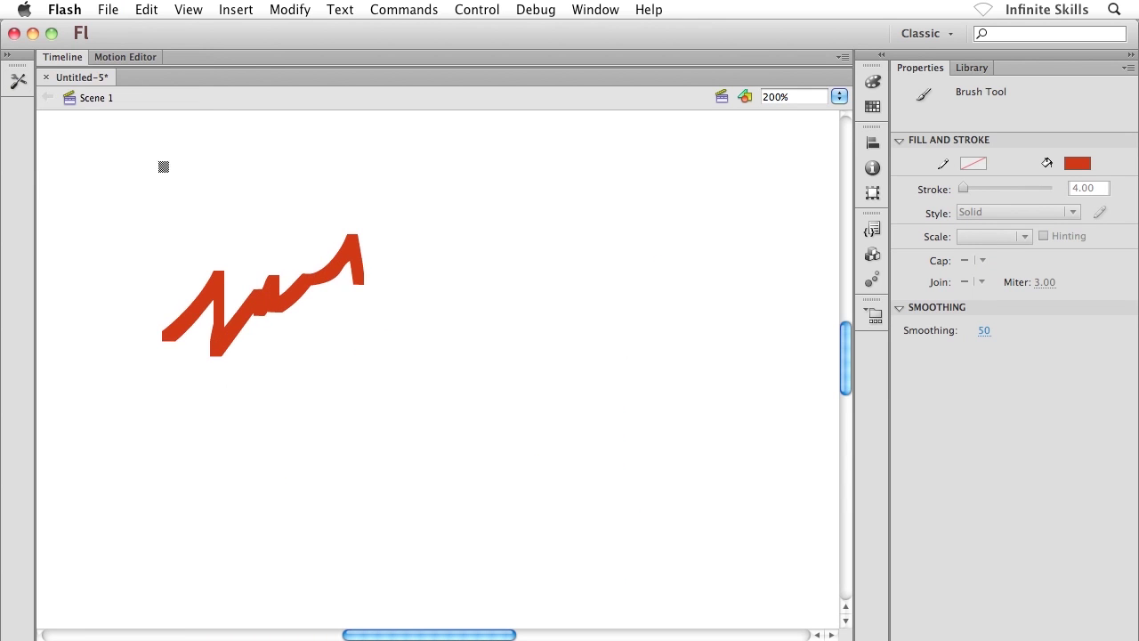
Step: Switch to the largest brush size with a blue fill and paint two thick blue strokes
{"action": "left_click", "coordinate": [18, 80]}
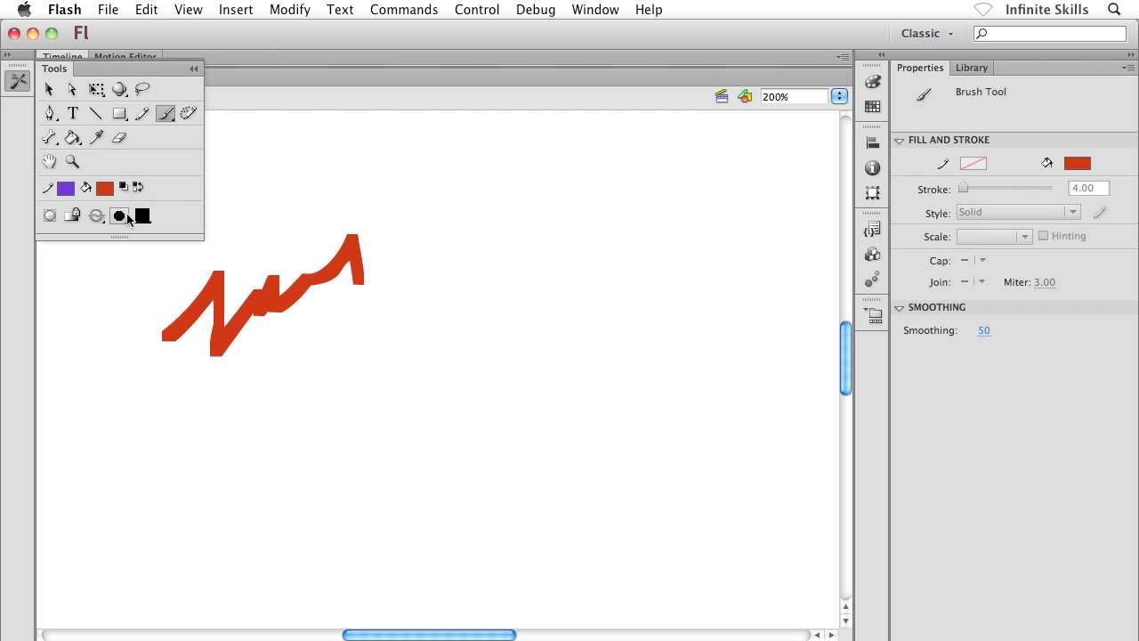
{"action": "left_click", "coordinate": [119, 216]}
{"action": "left_click", "coordinate": [158, 354]}
{"action": "left_click", "coordinate": [107, 189]}
{"action": "left_click", "coordinate": [174, 281]}
{"action": "mouse_move", "coordinate": [410, 176]}
{"action": "left_mouse_down"}
{"action": "mouse_move", "coordinate": [439, 225]}
{"action": "mouse_move", "coordinate": [455, 201]}
{"action": "mouse_move", "coordinate": [474, 201]}
{"action": "mouse_move", "coordinate": [504, 235]}
{"action": "mouse_move", "coordinate": [555, 224]}
{"action": "left_mouse_up"}
{"action": "mouse_move", "coordinate": [452, 287]}
{"action": "left_mouse_down"}
{"action": "mouse_move", "coordinate": [555, 293]}
{"action": "mouse_move", "coordinate": [576, 300]}
{"action": "mouse_move", "coordinate": [554, 323]}
{"action": "mouse_move", "coordinate": [589, 332]}
{"action": "mouse_move", "coordinate": [582, 302]}
{"action": "mouse_move", "coordinate": [605, 291]}
{"action": "mouse_move", "coordinate": [612, 307]}
{"action": "mouse_move", "coordinate": [599, 269]}
{"action": "mouse_move", "coordinate": [595, 283]}
{"action": "mouse_move", "coordinate": [618, 289]}
{"action": "mouse_move", "coordinate": [647, 280]}
{"action": "mouse_move", "coordinate": [643, 315]}
{"action": "left_mouse_up"}
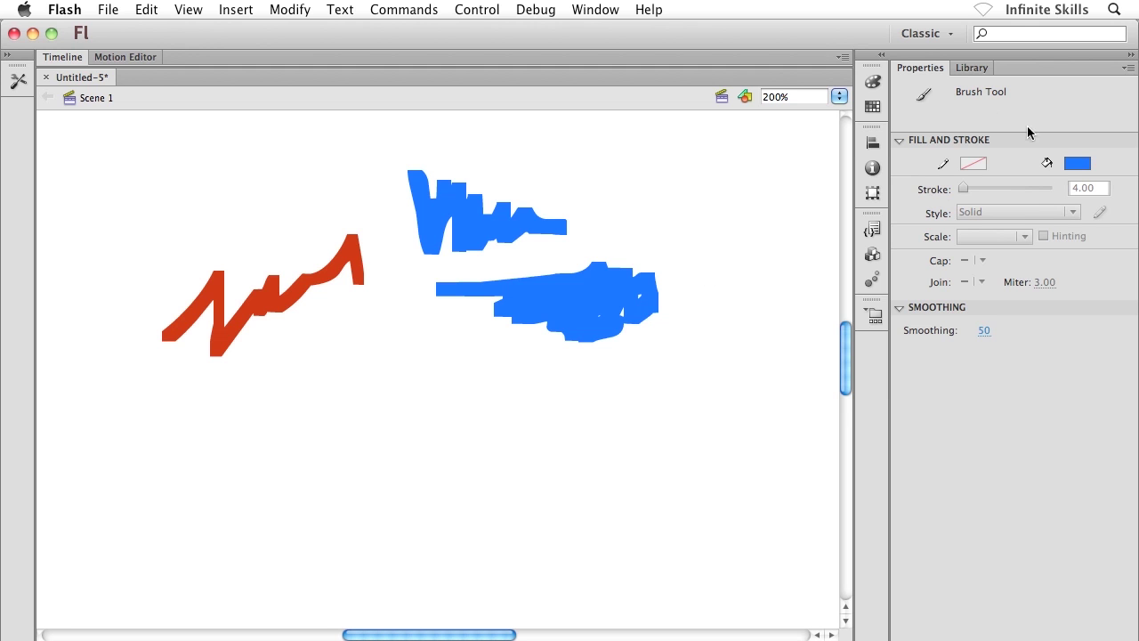
Step: Pick a bright green swatch as the brush fill colour in the Properties panel
{"action": "left_click", "coordinate": [1077, 165]}
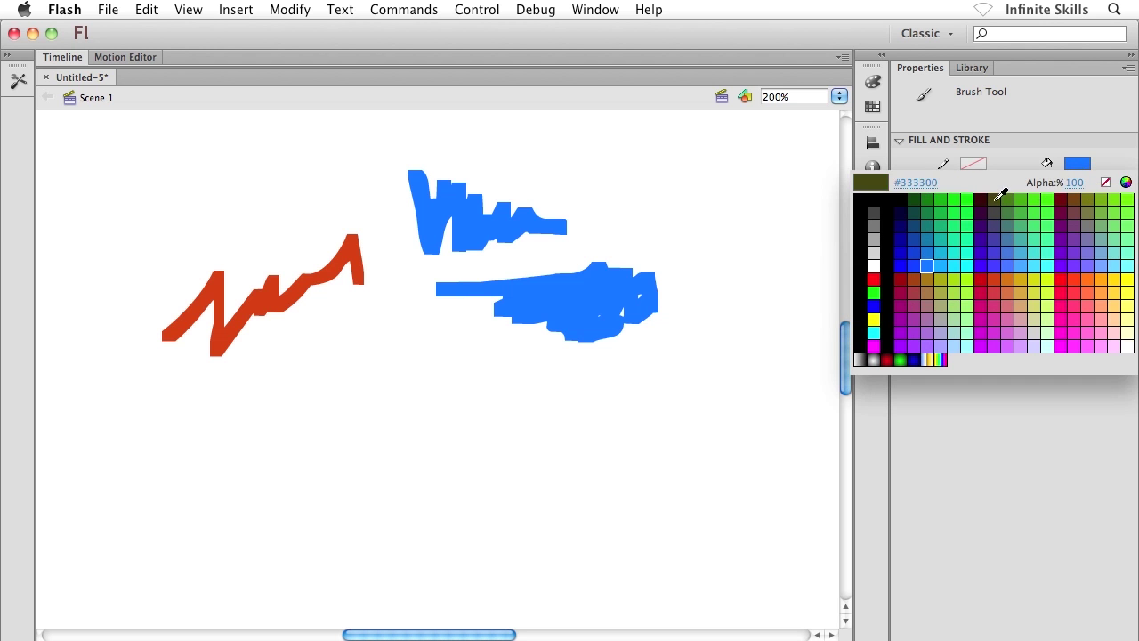
{"action": "left_click", "coordinate": [971, 216]}
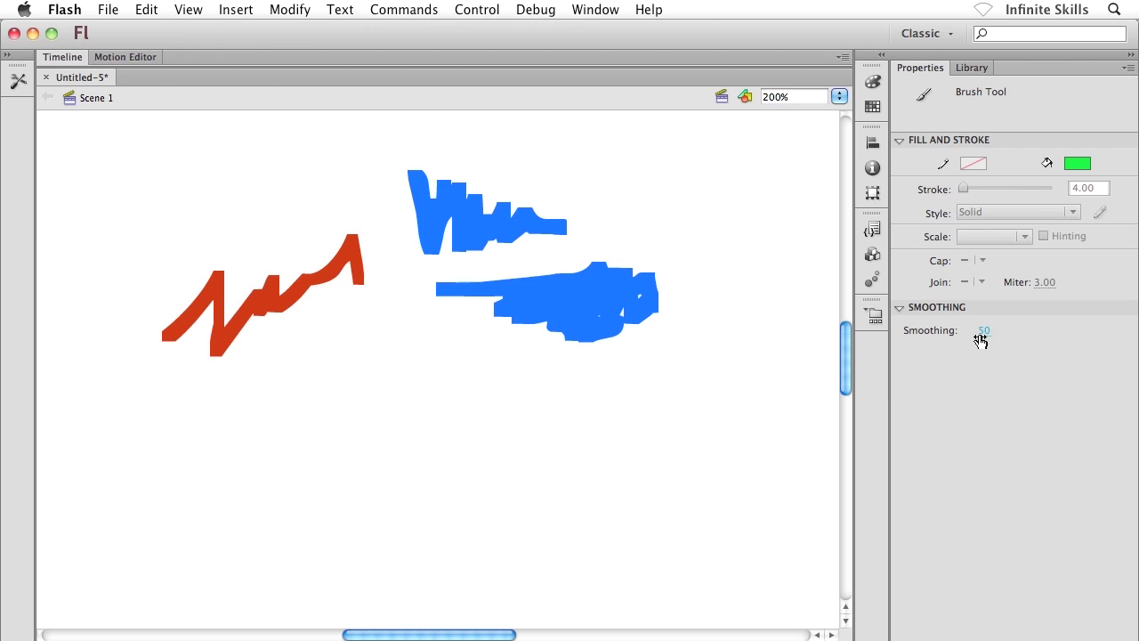
Step: Raise smoothing to 100 and paint two smooth green strokes
{"action": "left_click_drag", "start_coordinate": [980, 340], "coordinate": [1030, 329]}
{"action": "mouse_move", "coordinate": [733, 428]}
{"action": "left_mouse_down"}
{"action": "mouse_move", "coordinate": [708, 410]}
{"action": "mouse_move", "coordinate": [628, 422]}
{"action": "mouse_move", "coordinate": [581, 447]}
{"action": "mouse_move", "coordinate": [451, 449]}
{"action": "mouse_move", "coordinate": [379, 434]}
{"action": "left_mouse_up"}
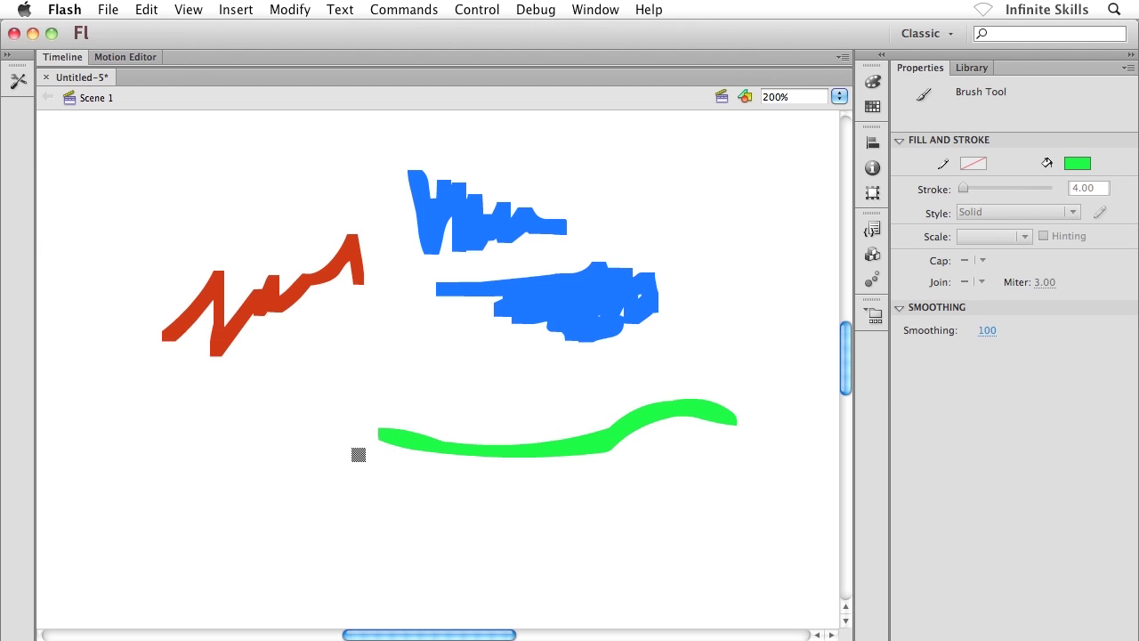
{"action": "mouse_move", "coordinate": [234, 416]}
{"action": "left_mouse_down"}
{"action": "mouse_move", "coordinate": [301, 509]}
{"action": "mouse_move", "coordinate": [432, 516]}
{"action": "mouse_move", "coordinate": [557, 495]}
{"action": "left_mouse_up"}
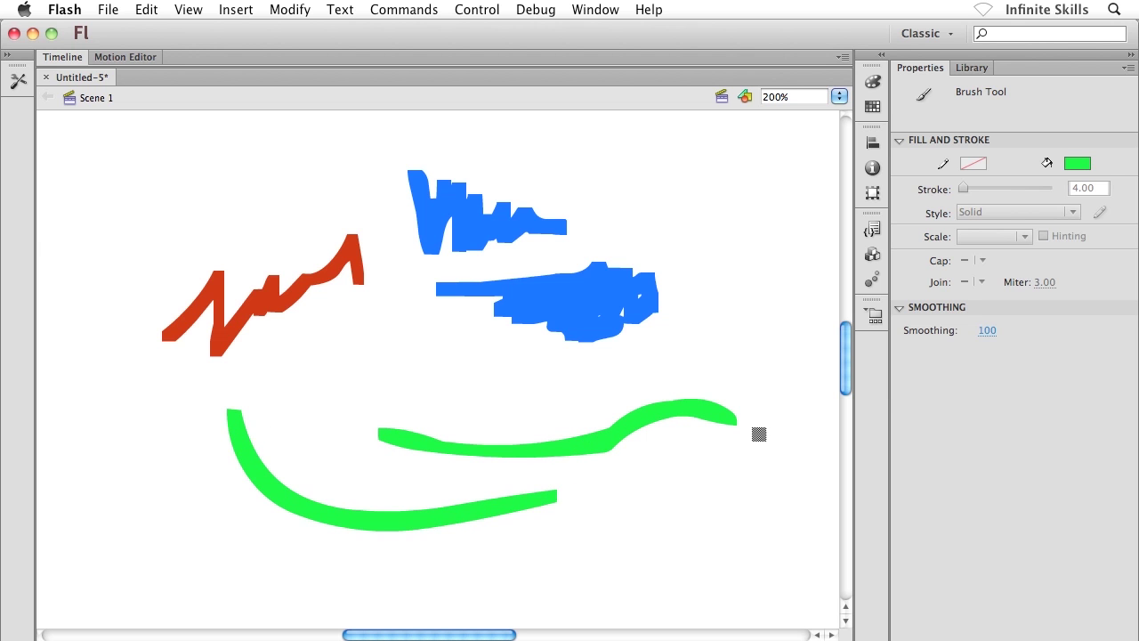
Step: Lower smoothing to 8 and paint green strokes down the left side and along the bottom
{"action": "left_click_drag", "start_coordinate": [984, 331], "coordinate": [918, 343]}
{"action": "mouse_move", "coordinate": [136, 191]}
{"action": "left_mouse_down"}
{"action": "mouse_move", "coordinate": [96, 257]}
{"action": "mouse_move", "coordinate": [100, 333]}
{"action": "mouse_move", "coordinate": [150, 447]}
{"action": "left_mouse_up"}
{"action": "mouse_move", "coordinate": [93, 540]}
{"action": "left_mouse_down"}
{"action": "mouse_move", "coordinate": [143, 522]}
{"action": "mouse_move", "coordinate": [238, 582]}
{"action": "mouse_move", "coordinate": [595, 583]}
{"action": "left_mouse_up"}
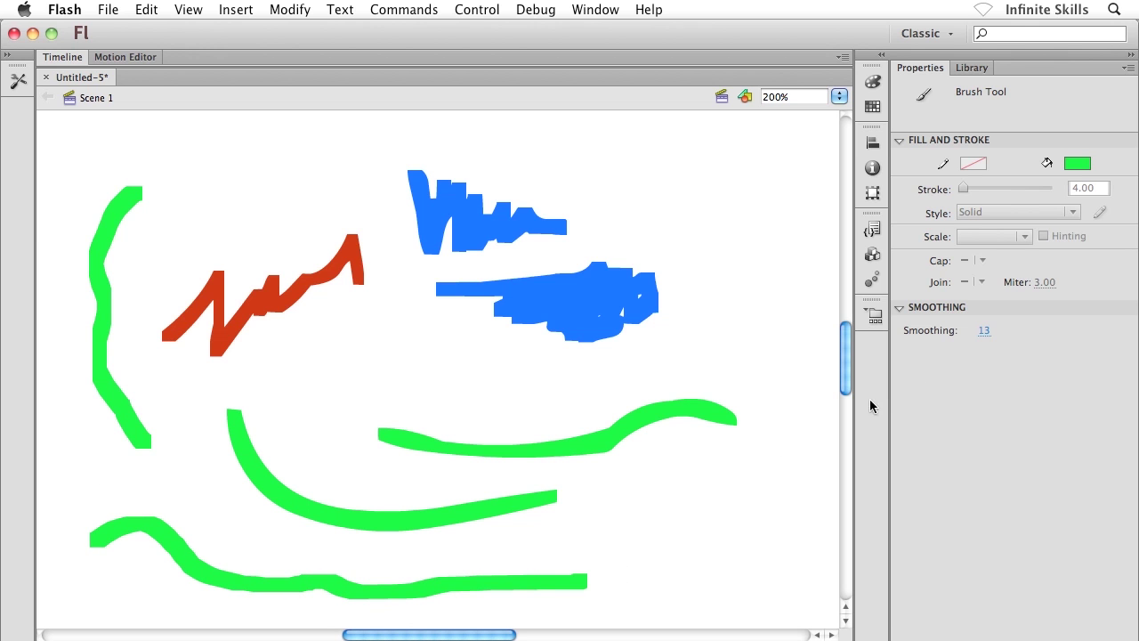
Step: Set the brush smoothing back to 50
{"action": "left_click", "coordinate": [984, 329]}
{"action": "type", "text": "50"}
{"action": "key", "text": "Return"}
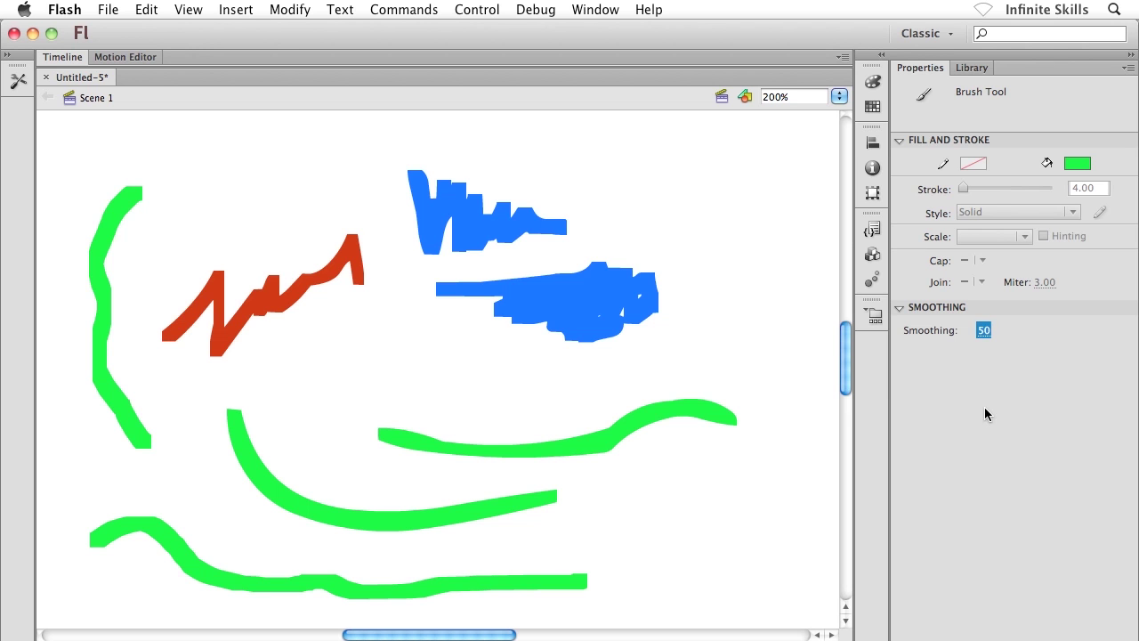